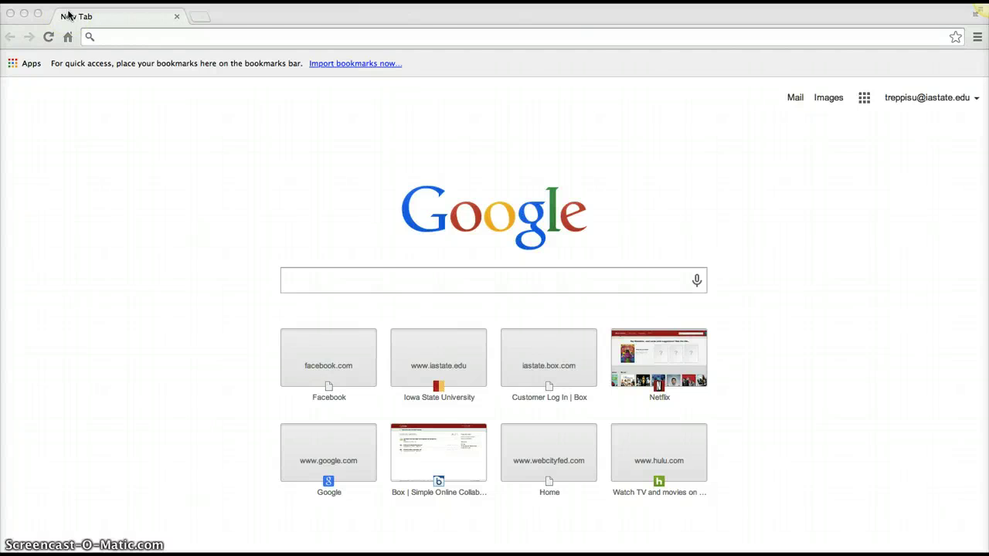
Step: Go to iastate.box.com/eportfolio in Chrome, fixing the misspelled 'eportoli' address
left_click(132, 39)
left_click(131, 39)
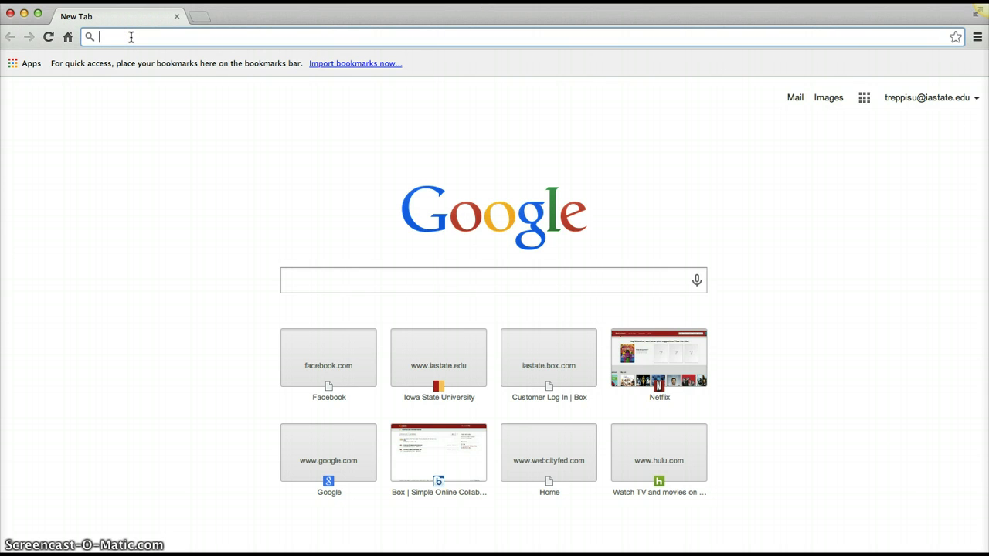
type("i")
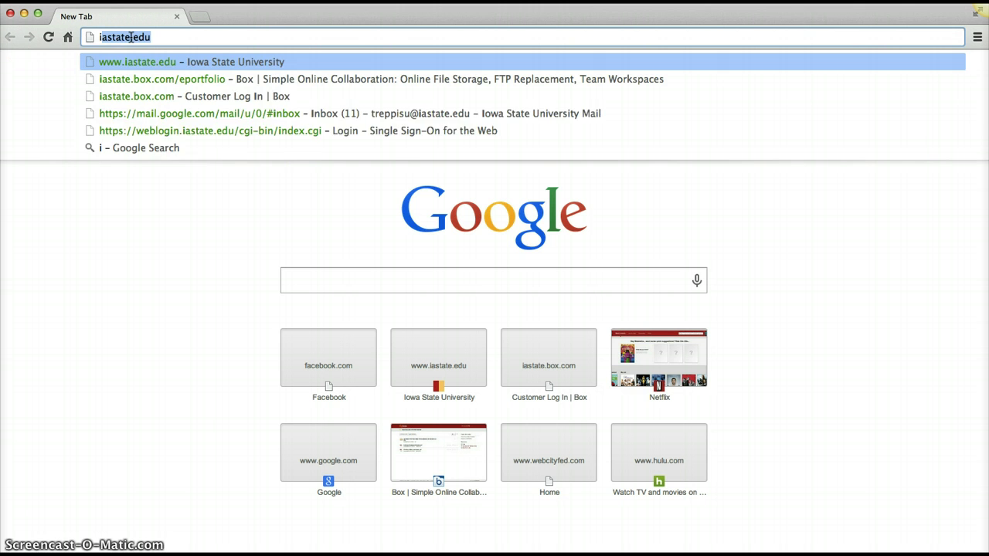
type("astate.")
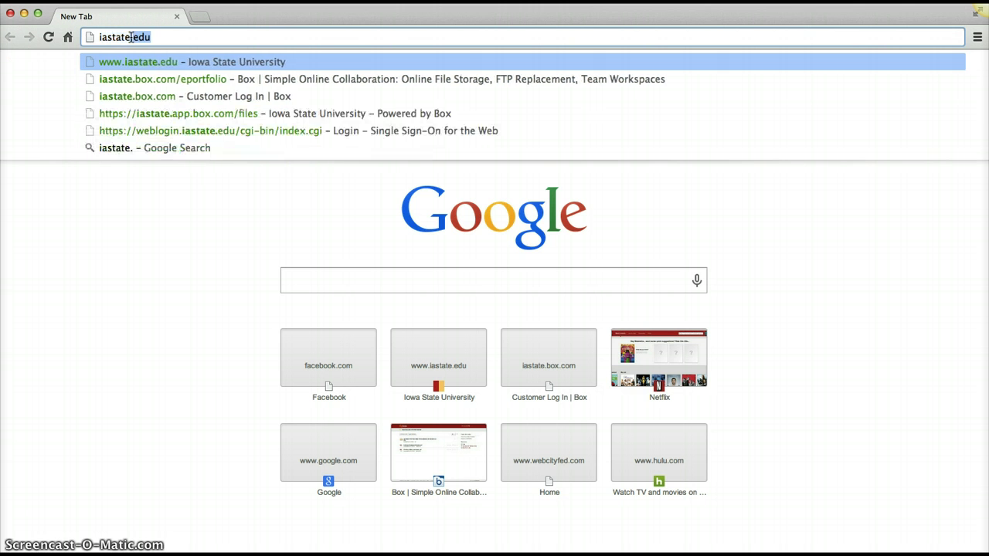
type("box.c")
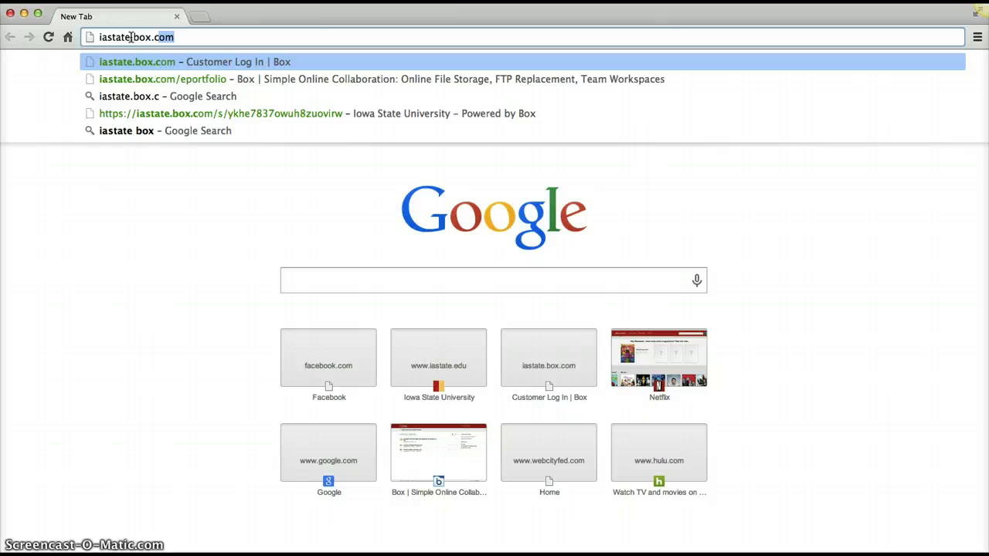
type("om/")
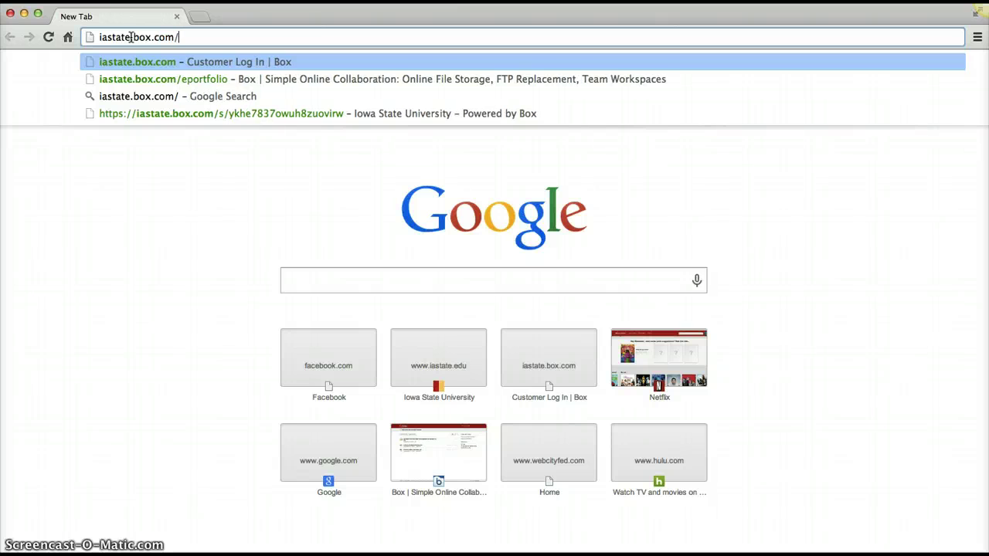
type("eportoli")
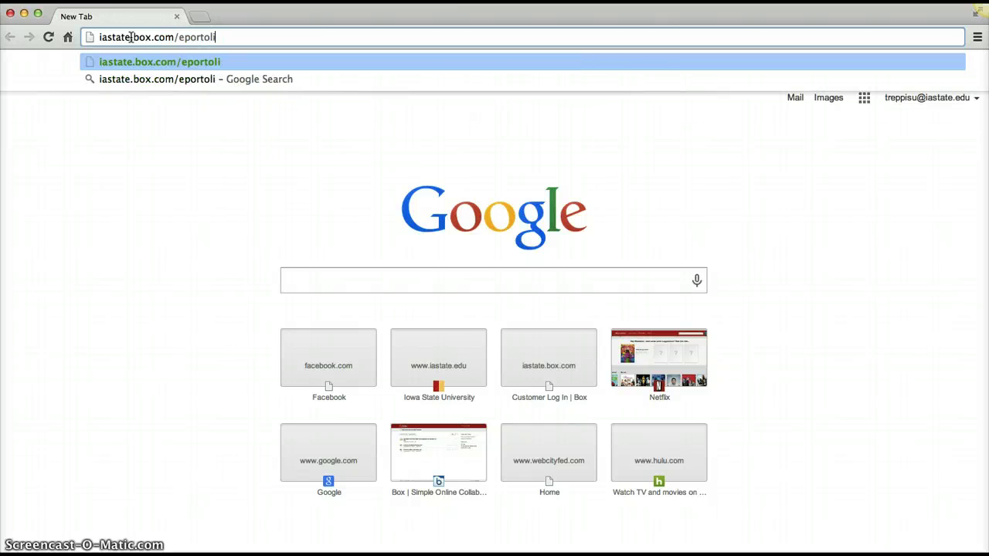
key("BackSpace")
key("BackSpace")
key("BackSpace")
type("fol")
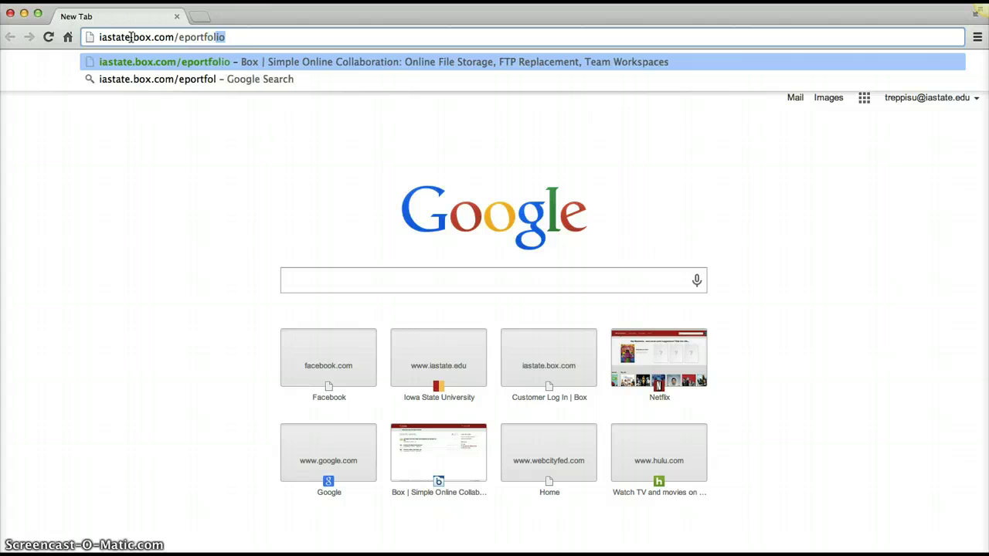
type("io")
key("Return")
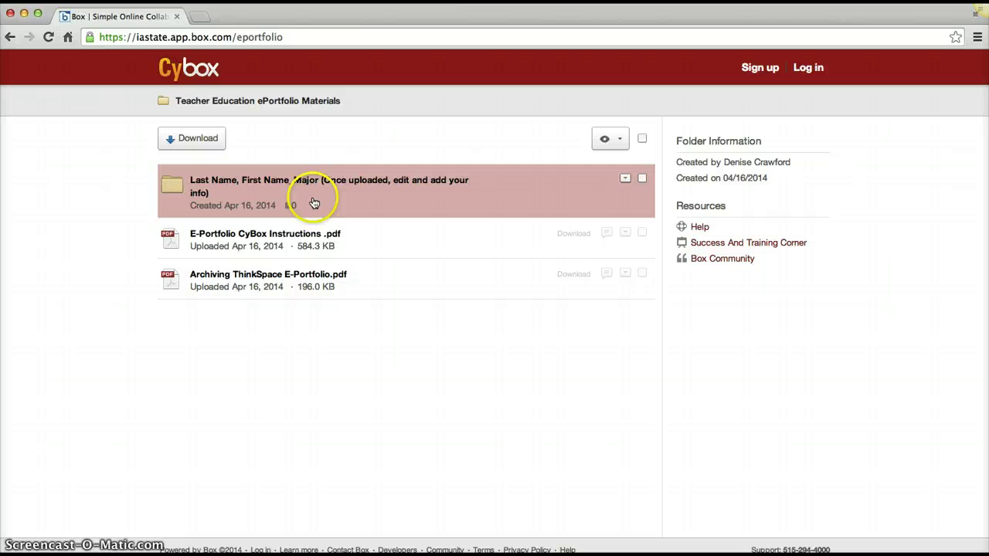
mouse_move(332, 240)
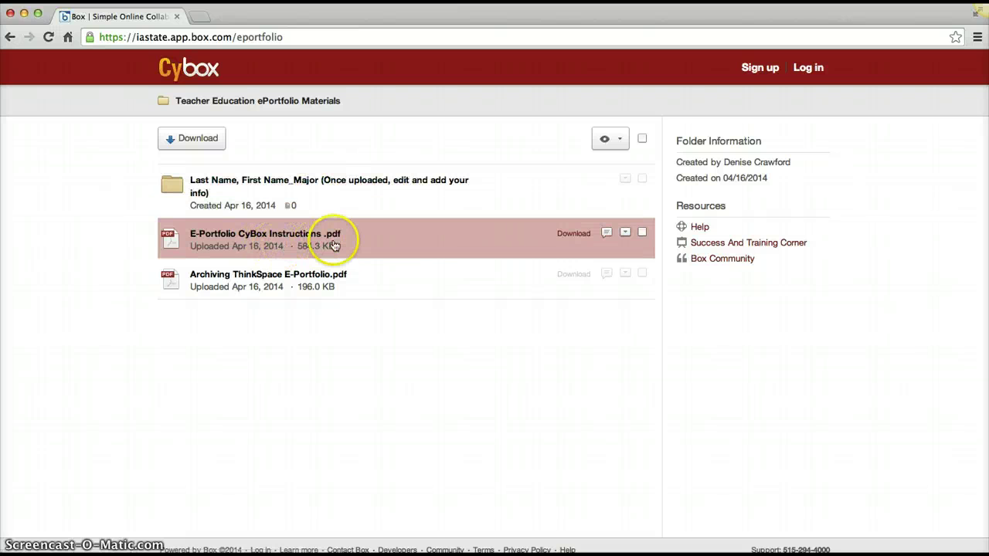
Step: Review the two PDFs in the Teacher Education ePortfolio Materials folder
left_click(332, 244)
left_click(332, 265)
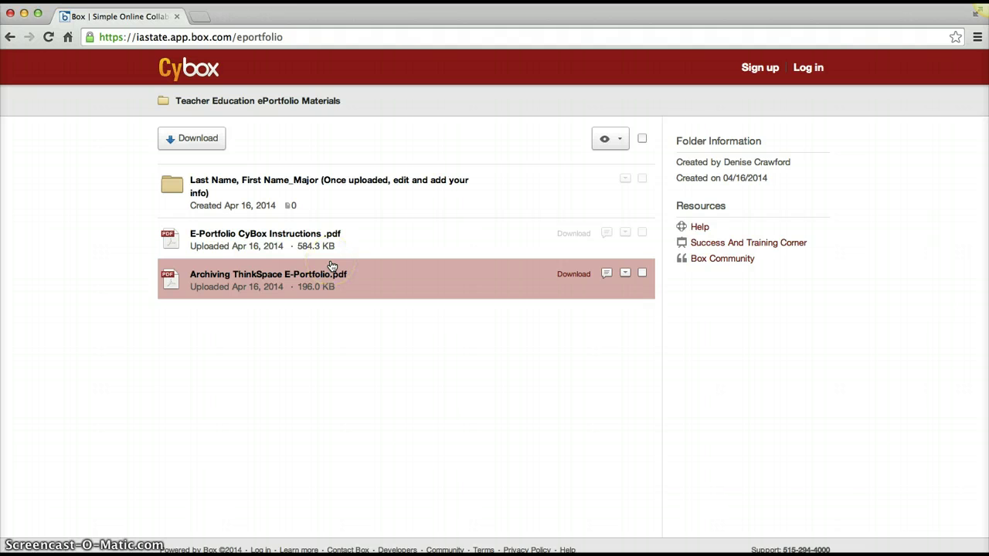
left_click(346, 255)
Step: Select the 'Last Name, First Name_Major' folder and request its download
left_click(432, 158)
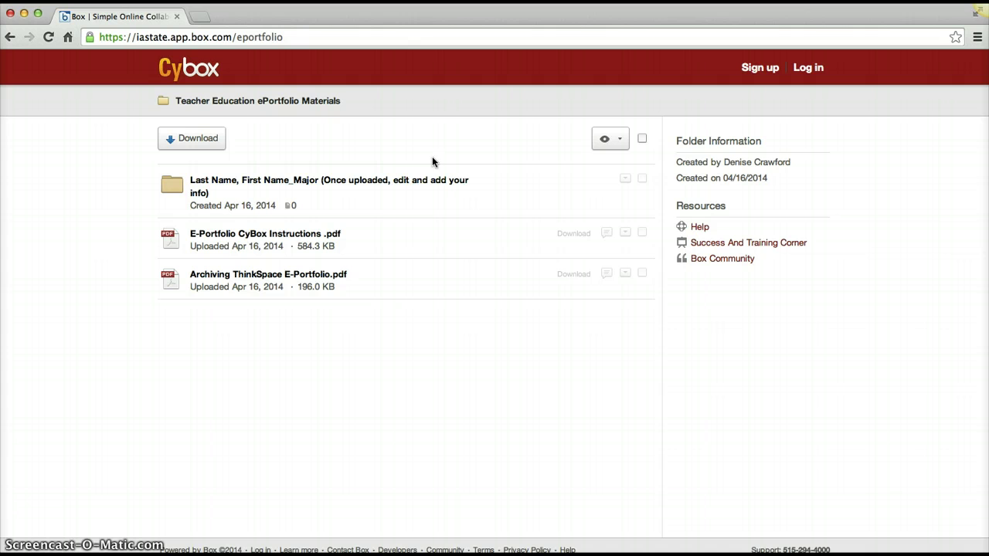
left_click(440, 157)
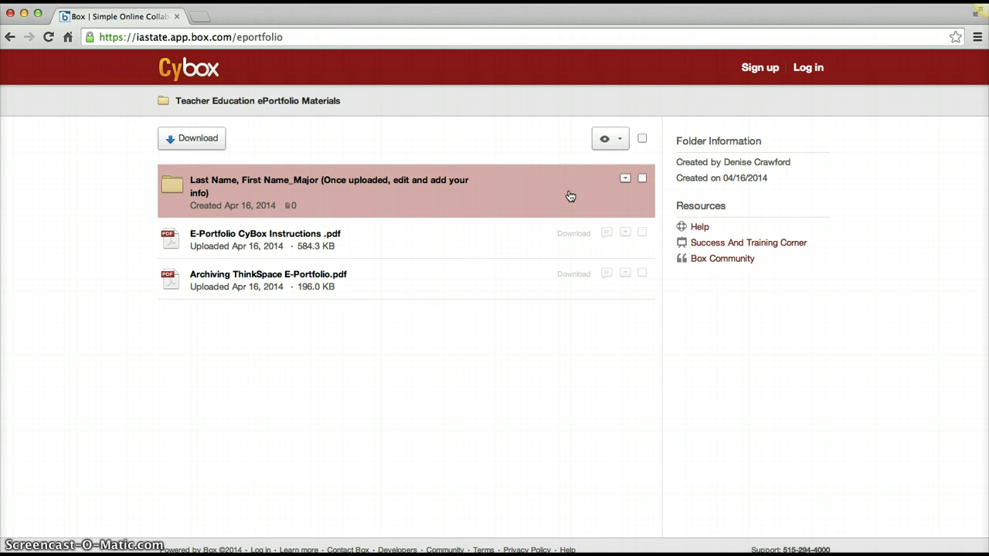
left_click(642, 180)
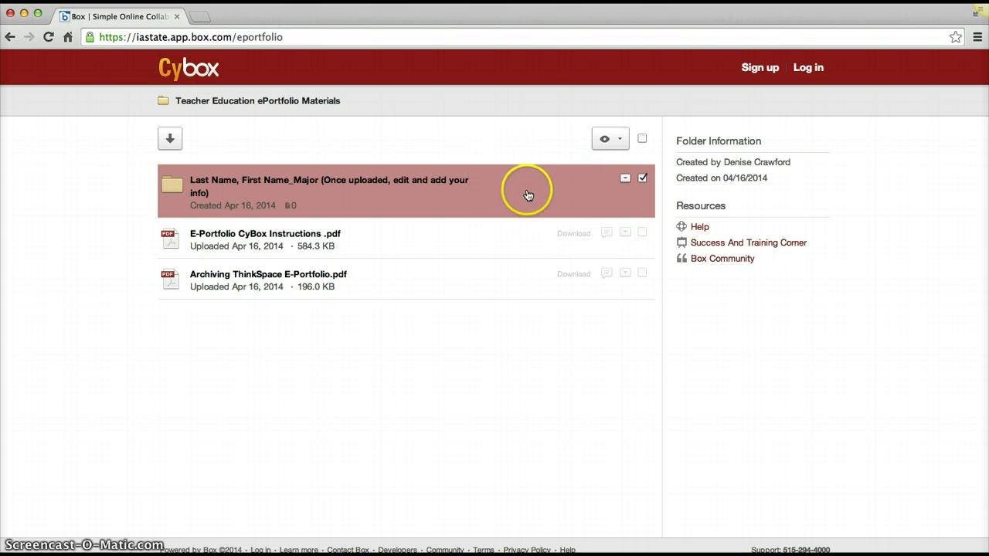
left_click(642, 179)
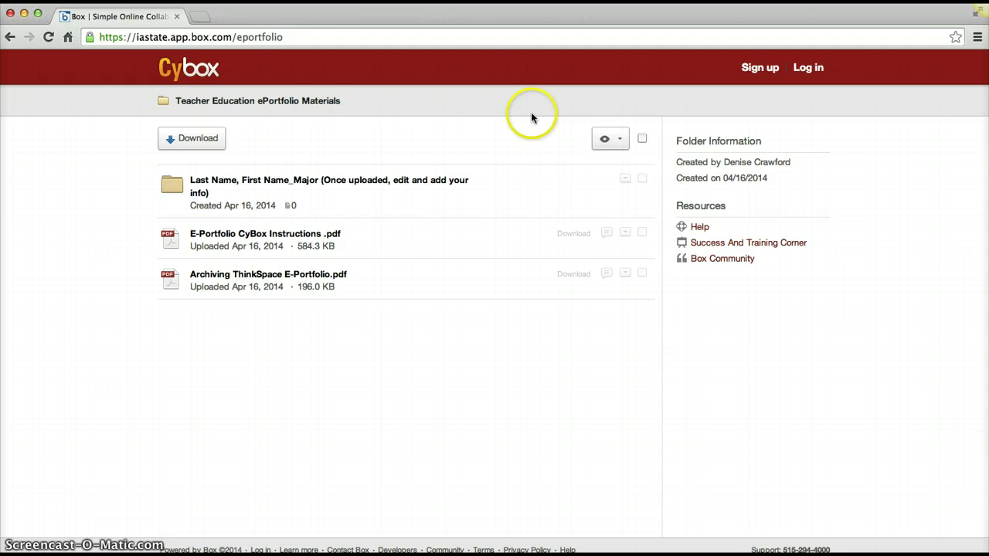
left_click(642, 178)
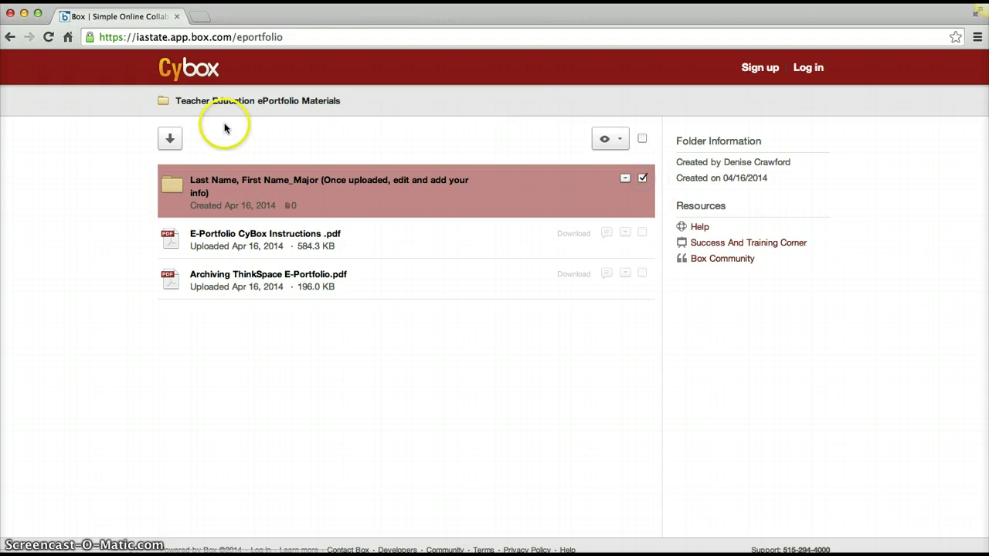
left_click(173, 140)
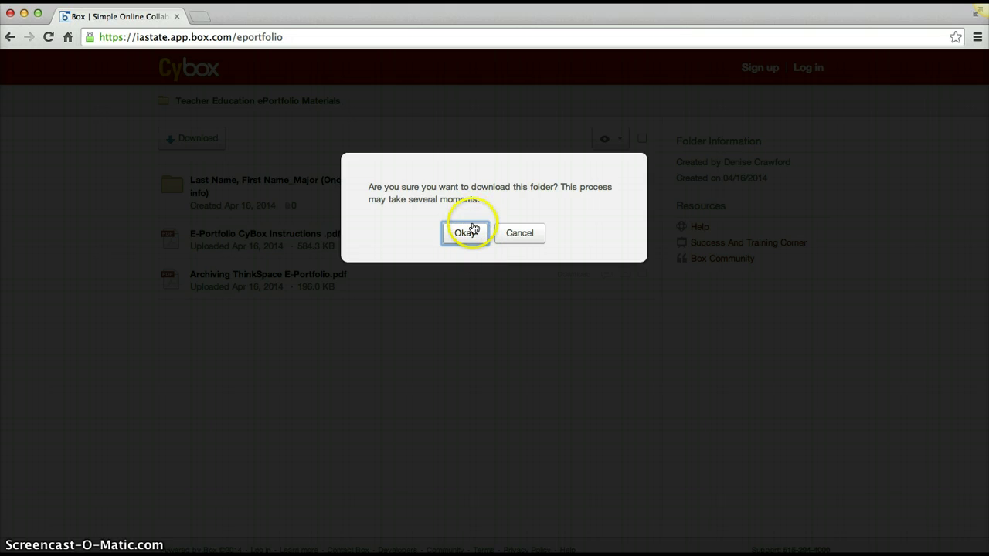
Step: Confirm the folder download with Okay and let the browser finish downloading it
left_click(474, 229)
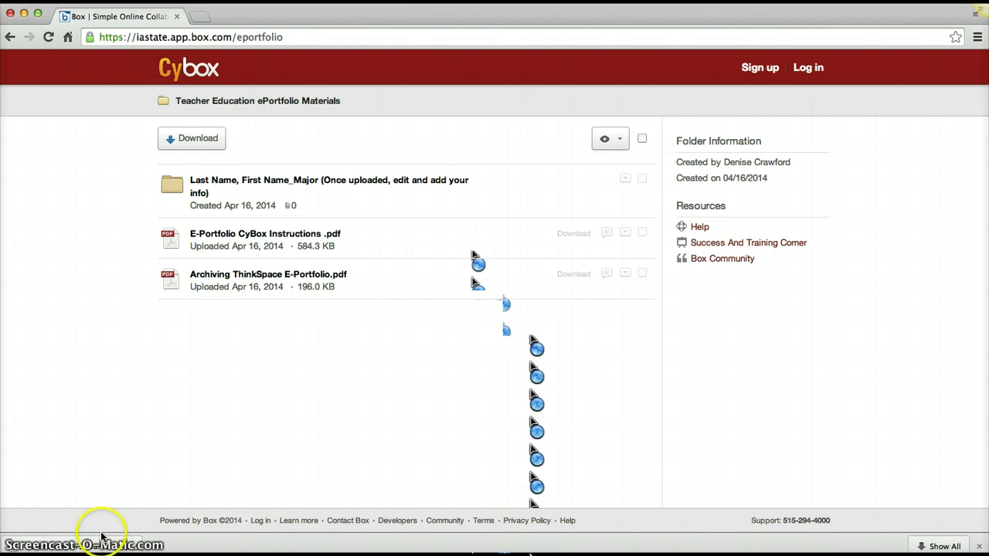
left_click(250, 369)
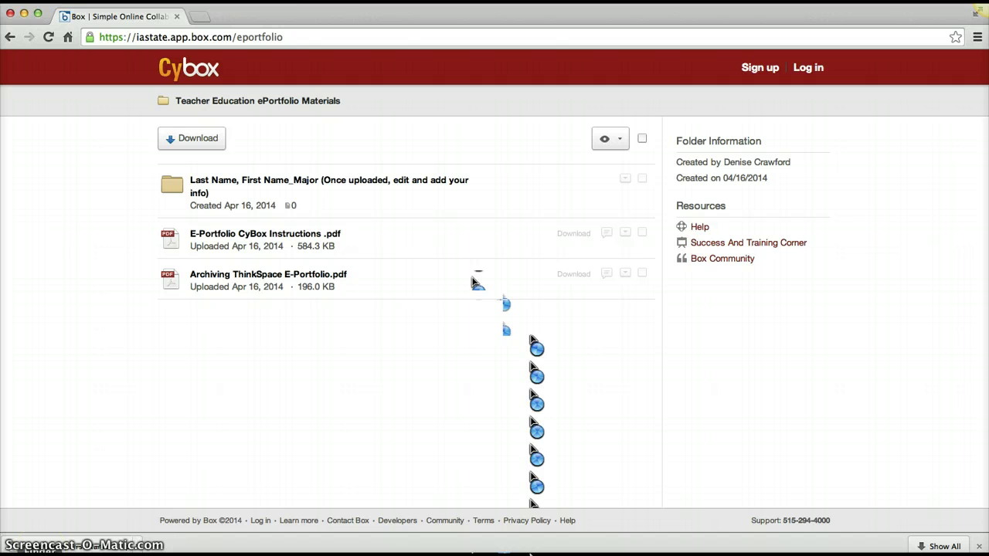
Step: In Finder, look in Downloads for the downloaded template archive
left_click(39, 550)
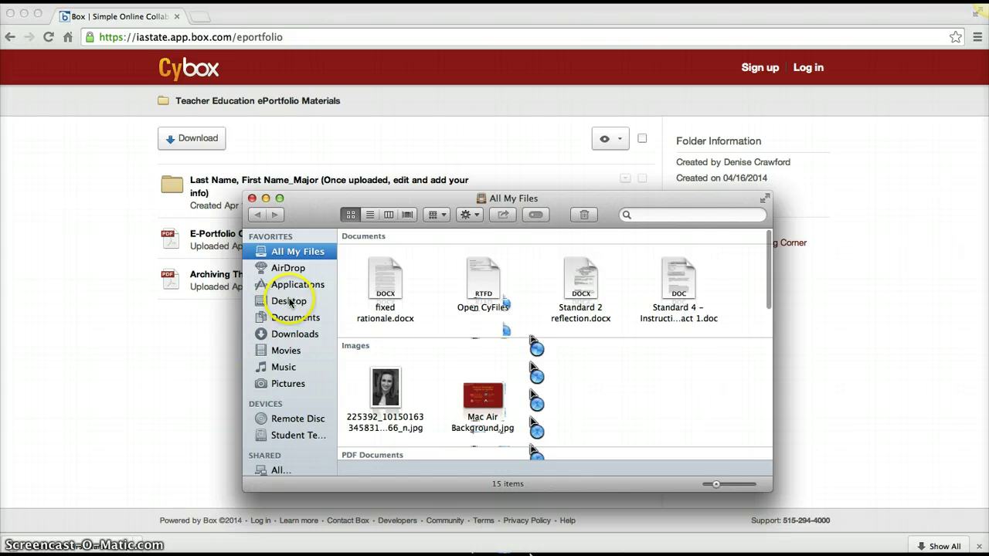
left_click(289, 301)
left_click(296, 334)
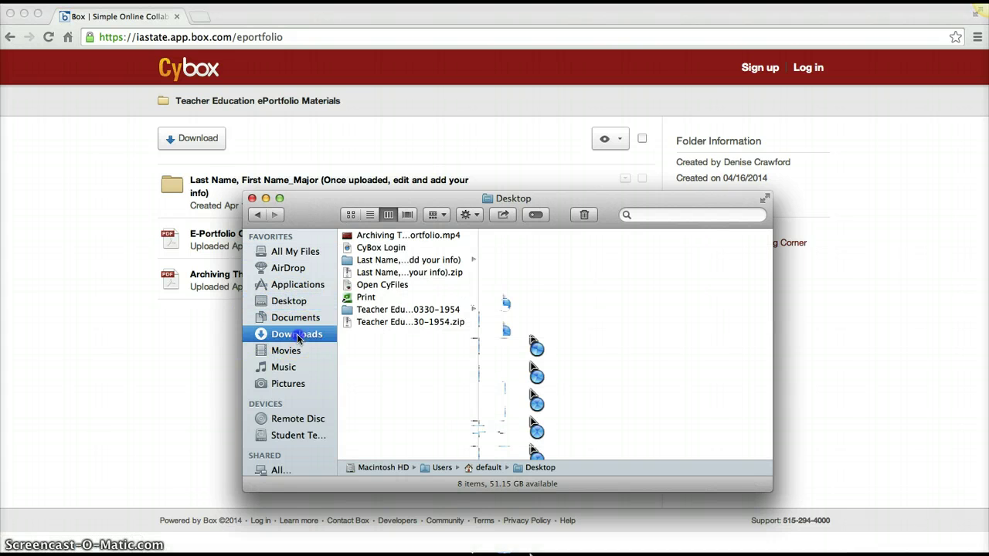
left_click(373, 391)
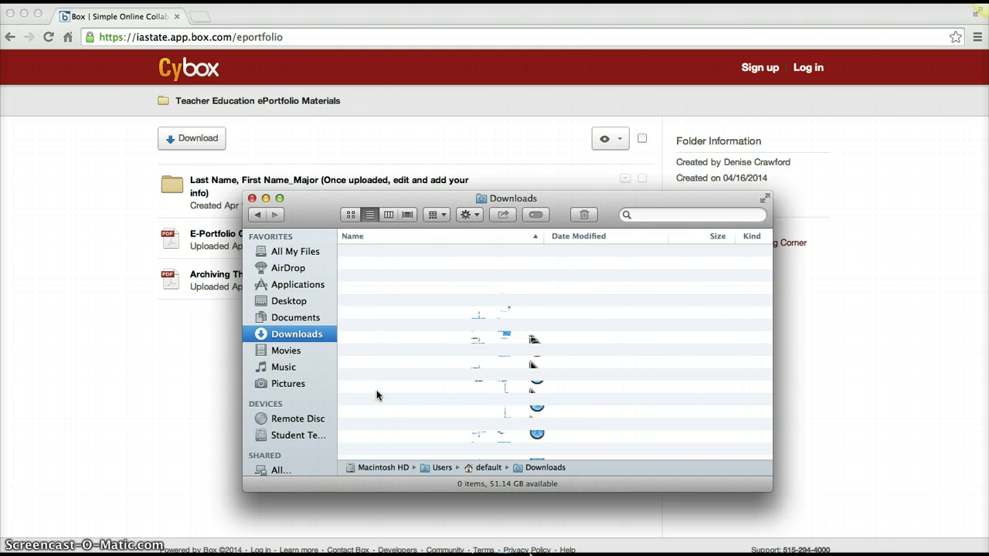
left_click(382, 380)
left_click(381, 380)
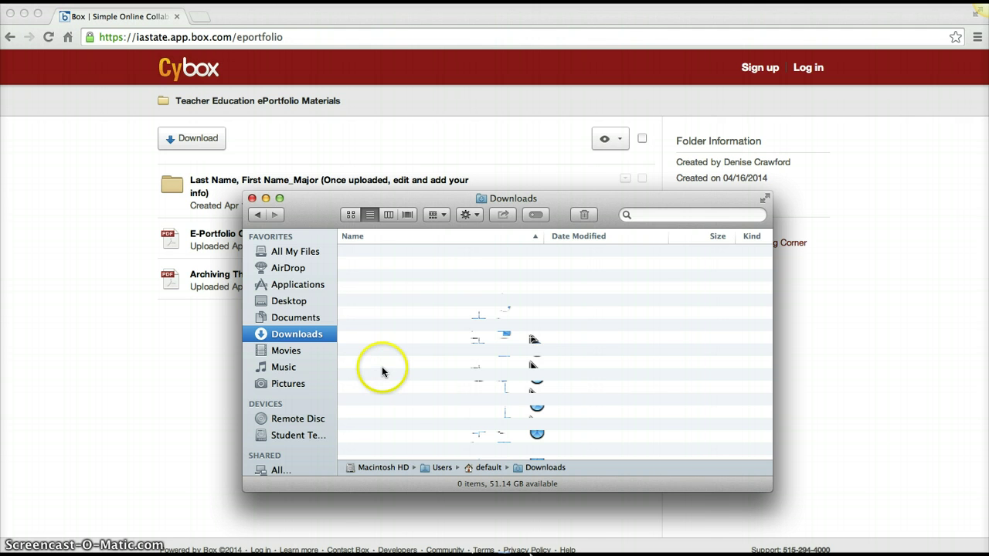
Step: Unzip the template .zip on the Desktop and view the extracted folder's subfolders
left_click(304, 303)
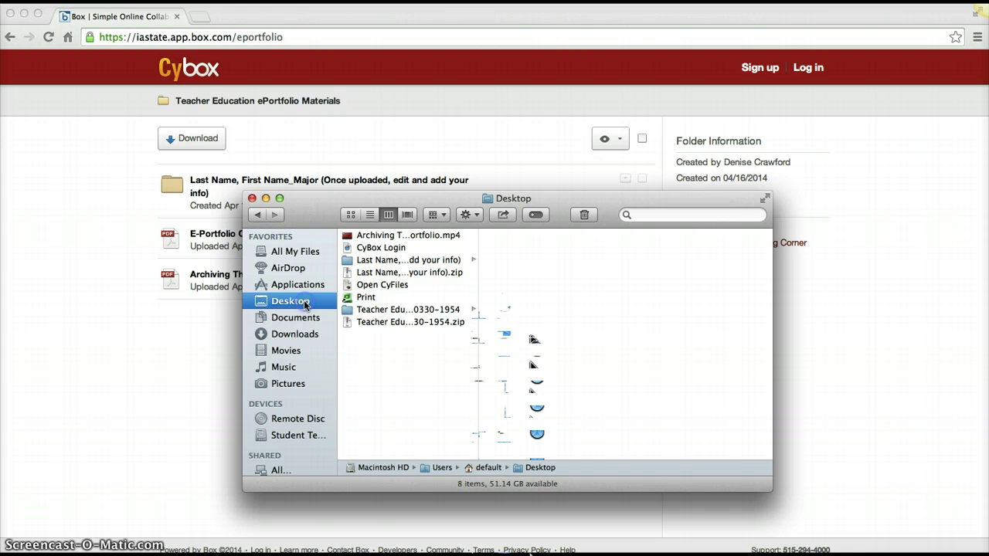
double_click(382, 276)
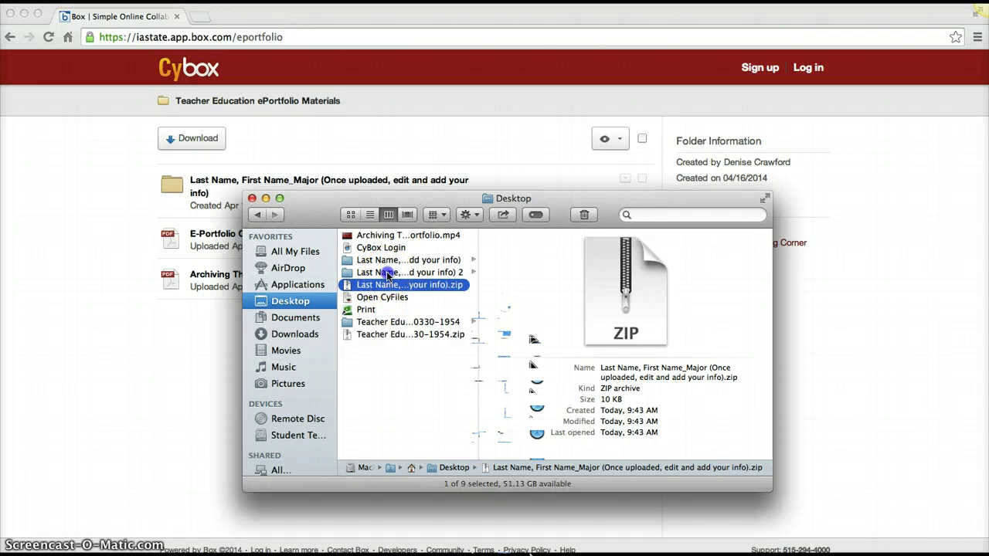
left_click(386, 272)
left_click(378, 276)
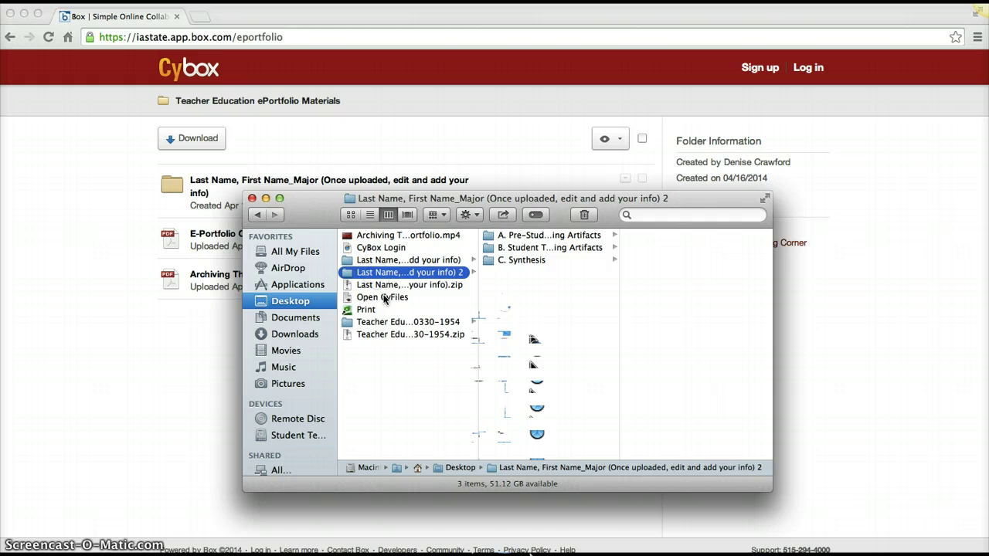
left_click(390, 285)
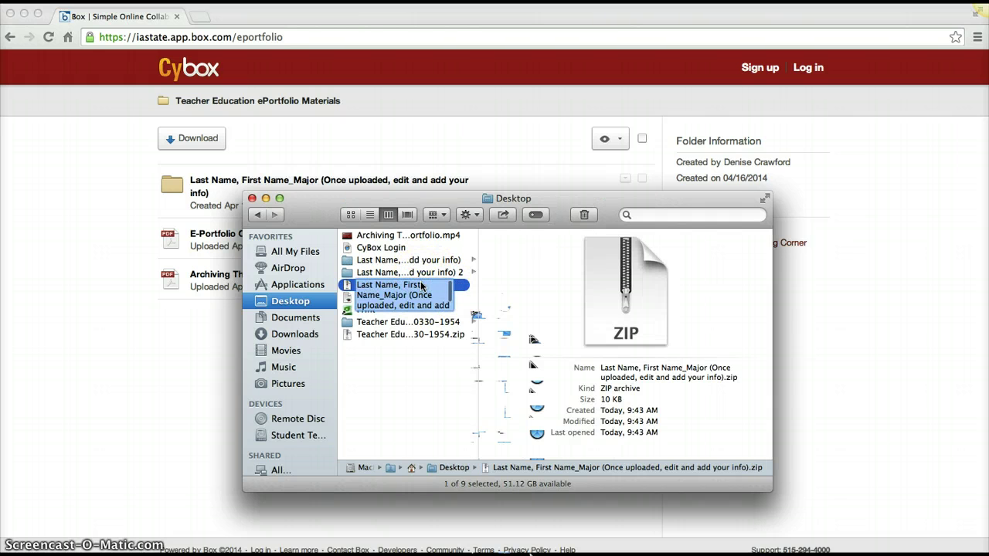
Step: Browse subfolders B. Student Teaching Artifacts, C. Synthesis and A. Pre-Student Teaching Artifacts, scrolling A's 24 items
left_click(419, 273)
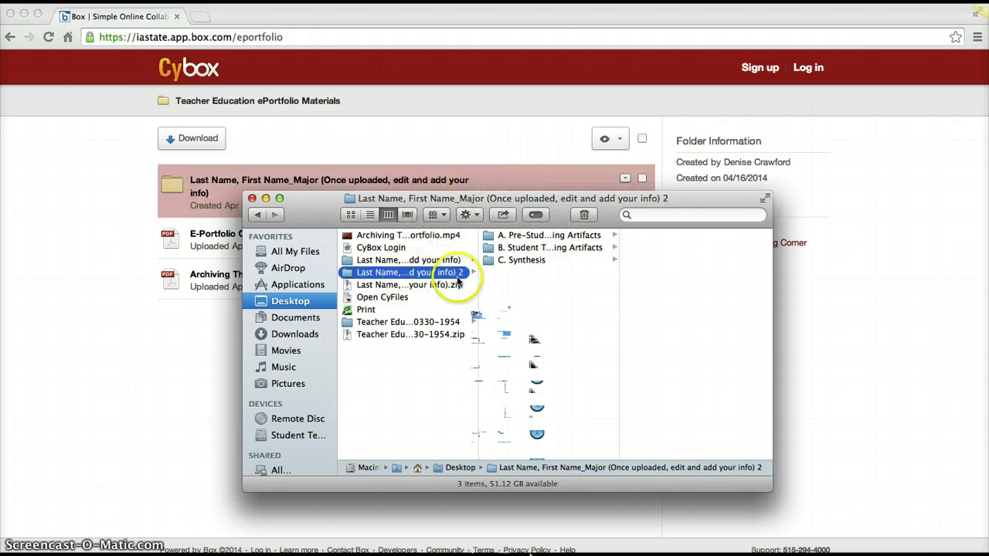
left_click(571, 248)
left_click(531, 260)
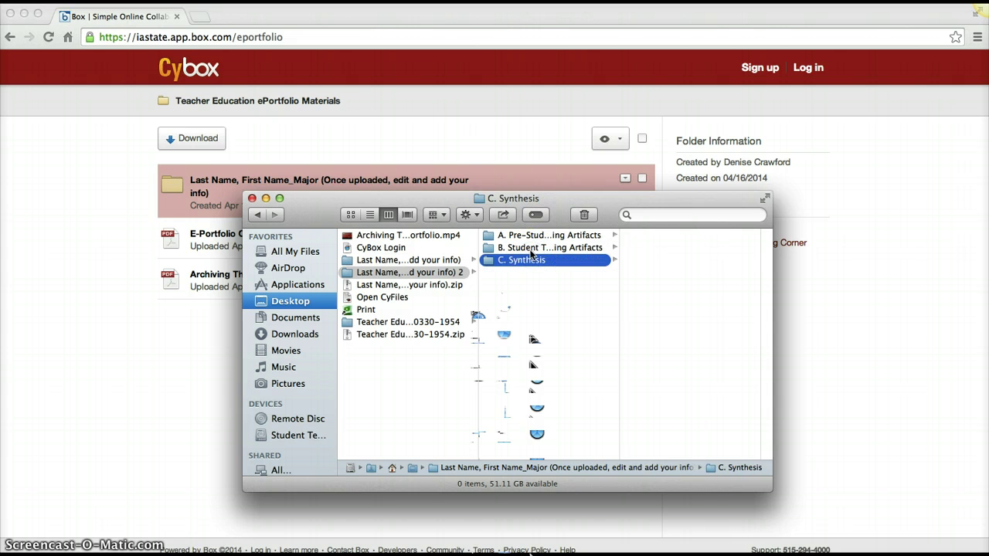
left_click(532, 249)
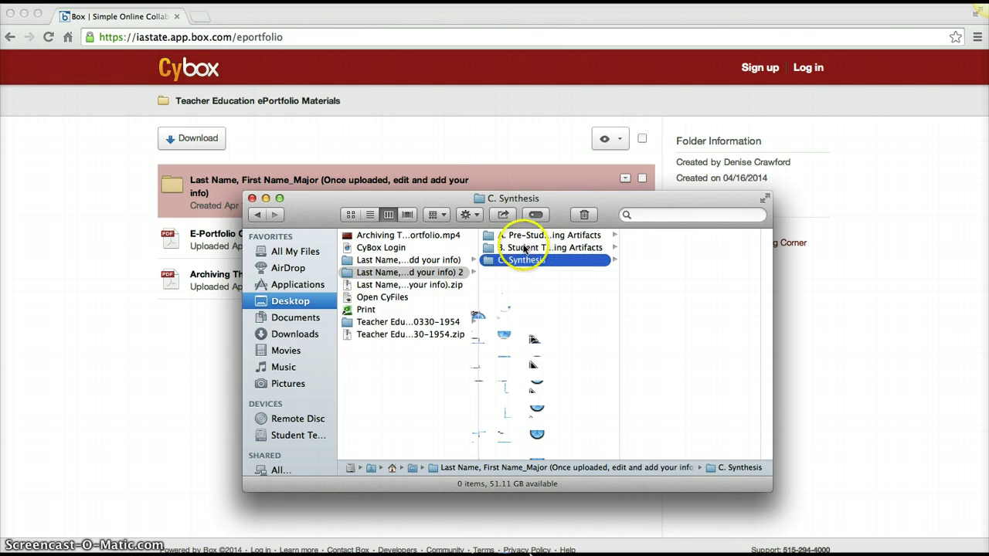
left_click(524, 237)
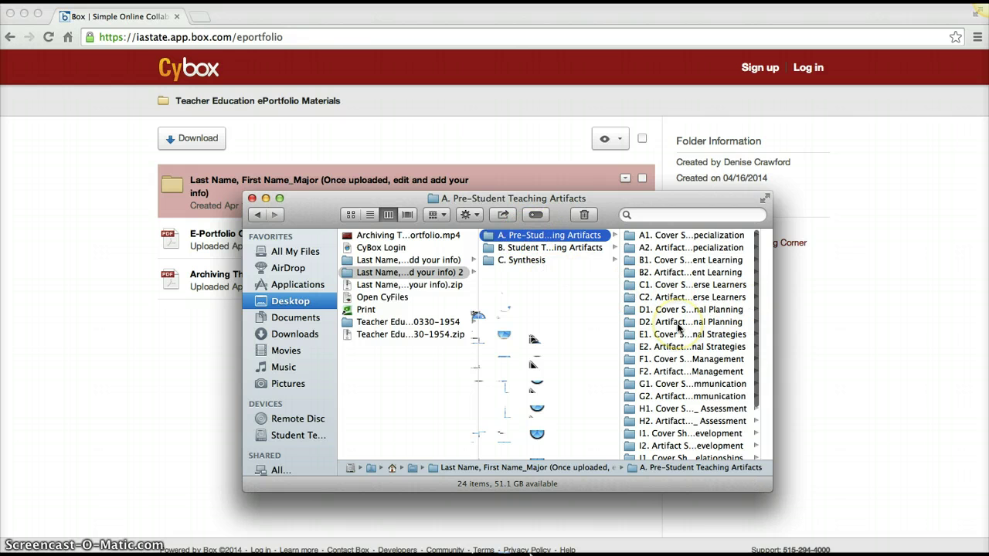
scroll(679, 328, "down", 1)
scroll(678, 328, "down", 2)
scroll(679, 329, "down", 2)
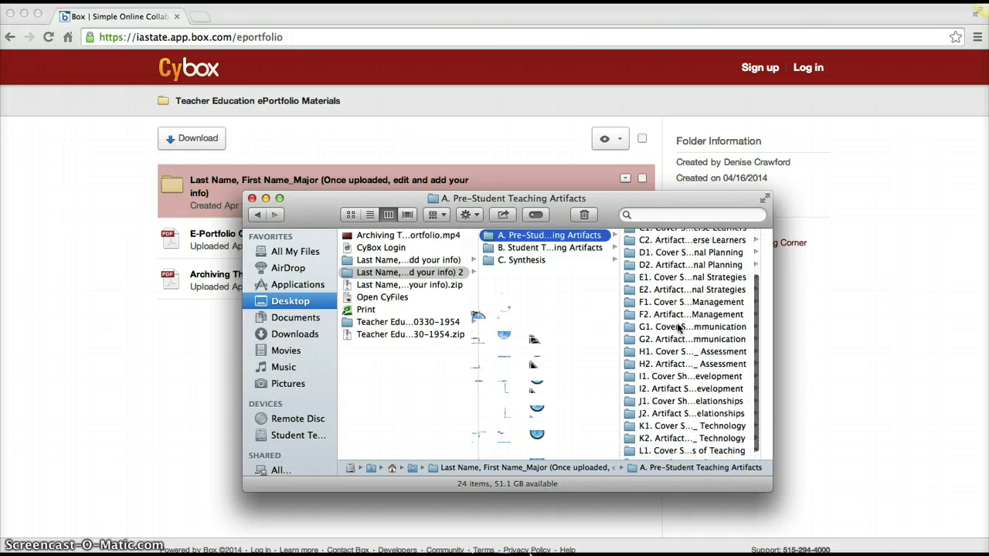
scroll(678, 329, "up", 1)
scroll(678, 328, "up", 2)
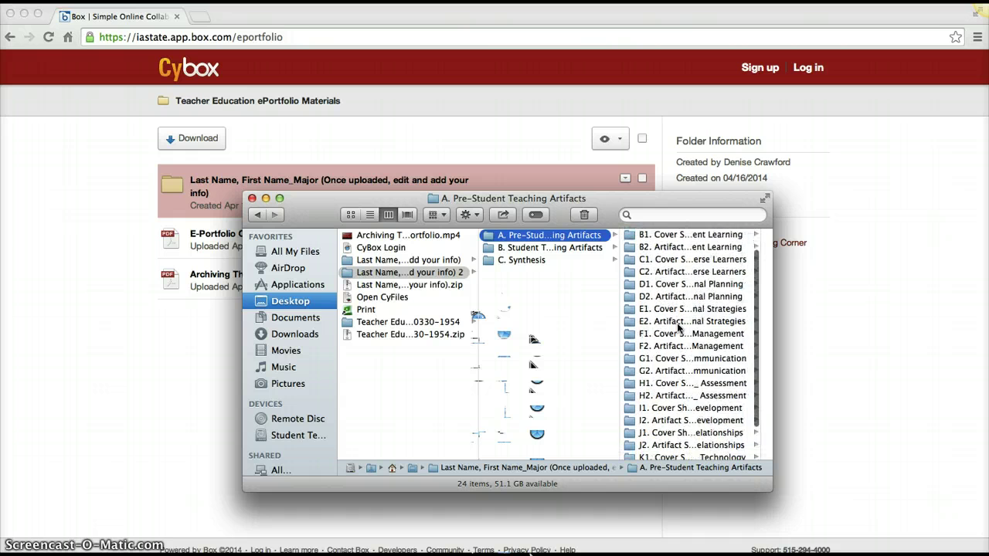
scroll(679, 328, "up", 1)
scroll(678, 328, "up", 1)
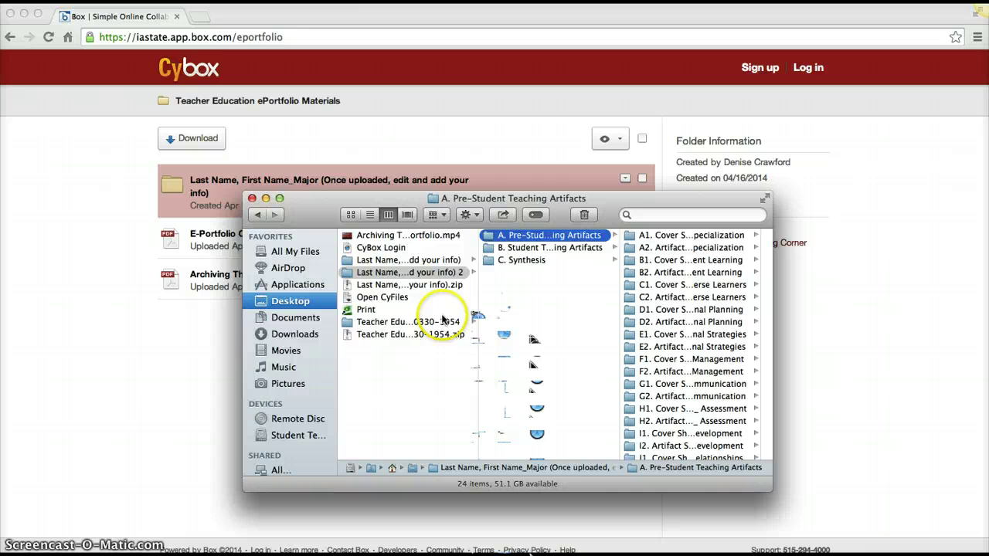
Step: Recheck B and the other unzipped template folder, then close Finder to return to Cybox
left_click(514, 251)
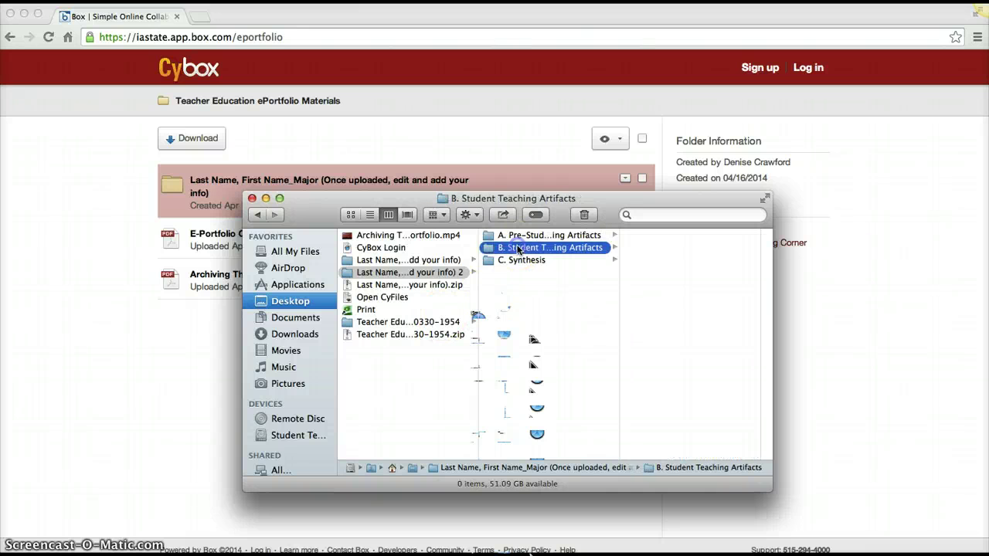
left_click(404, 260)
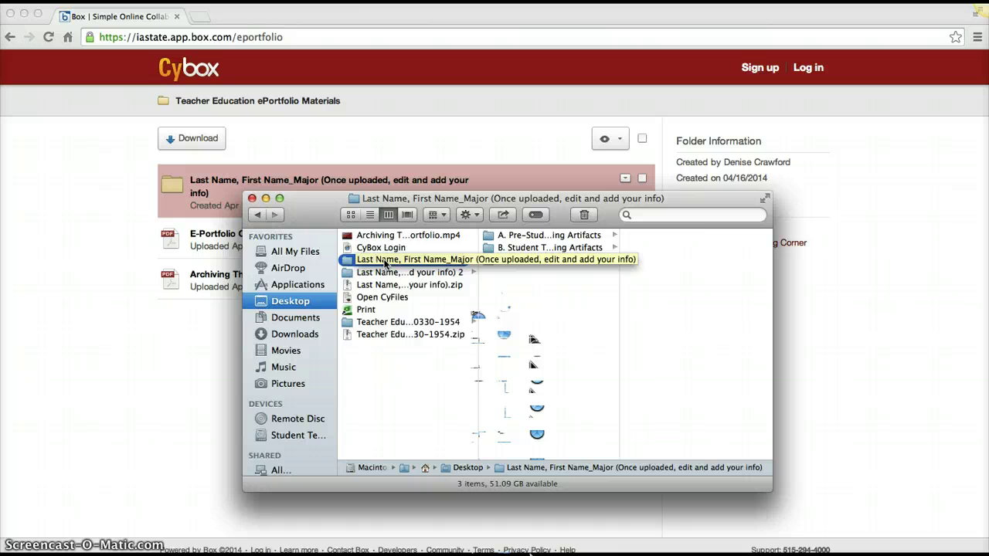
left_click(251, 198)
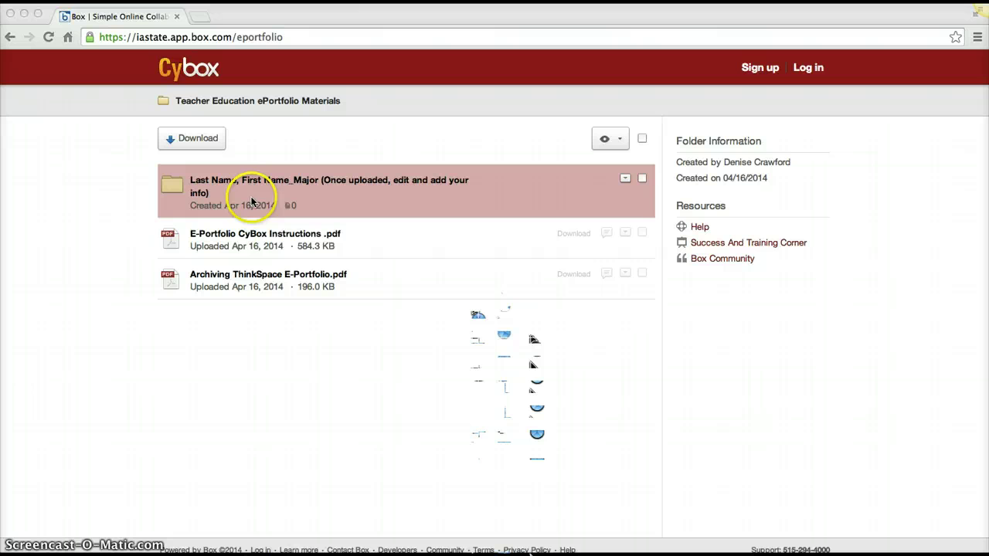
left_click(321, 533)
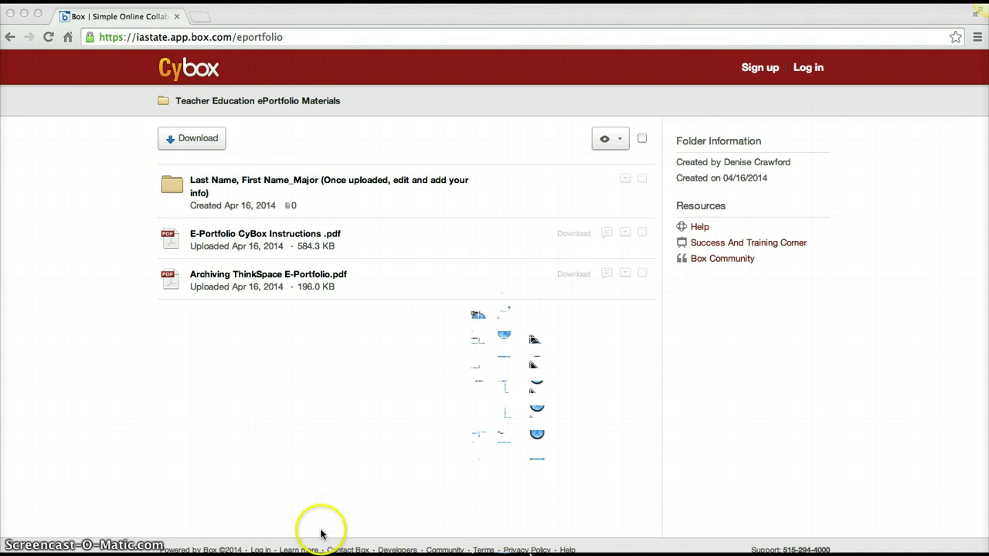